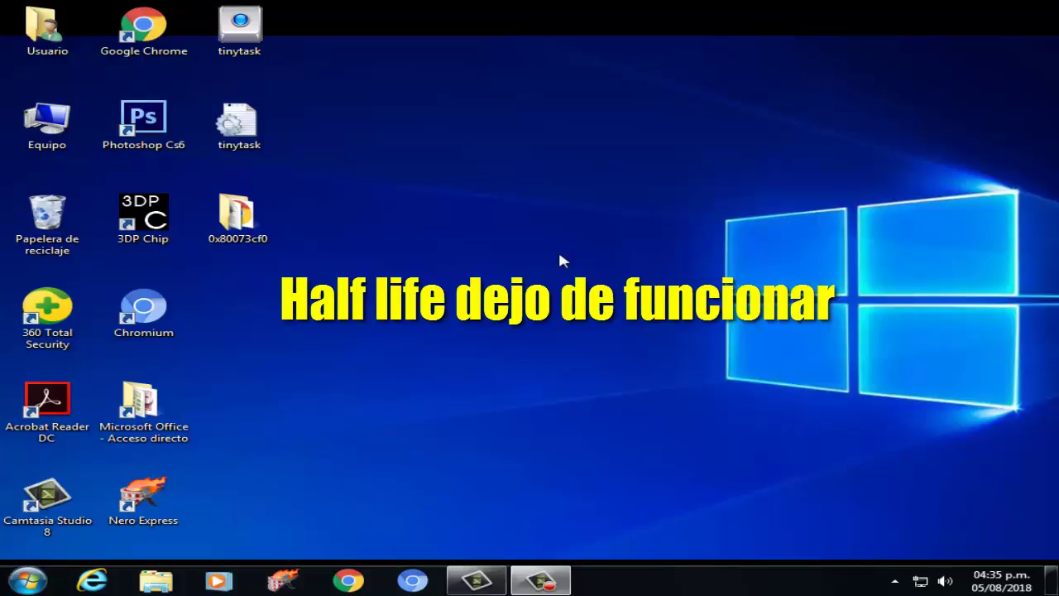
# - Search for "administrador", open Administrador de dispositivos and expand the display adapters category
pyautogui.click(28, 580)
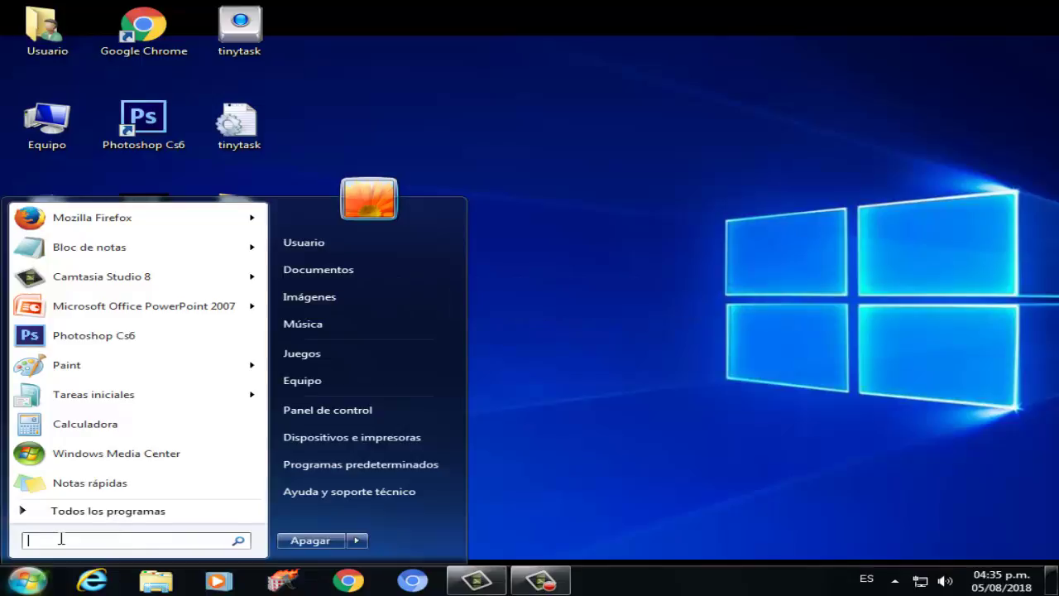
pyautogui.write('administra')
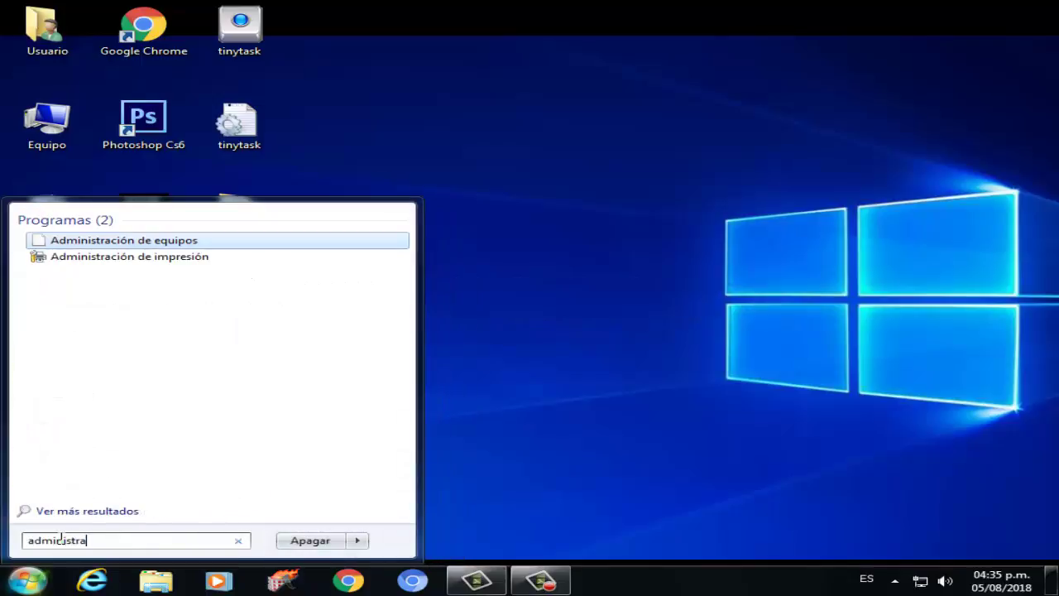
pyautogui.write('dor')
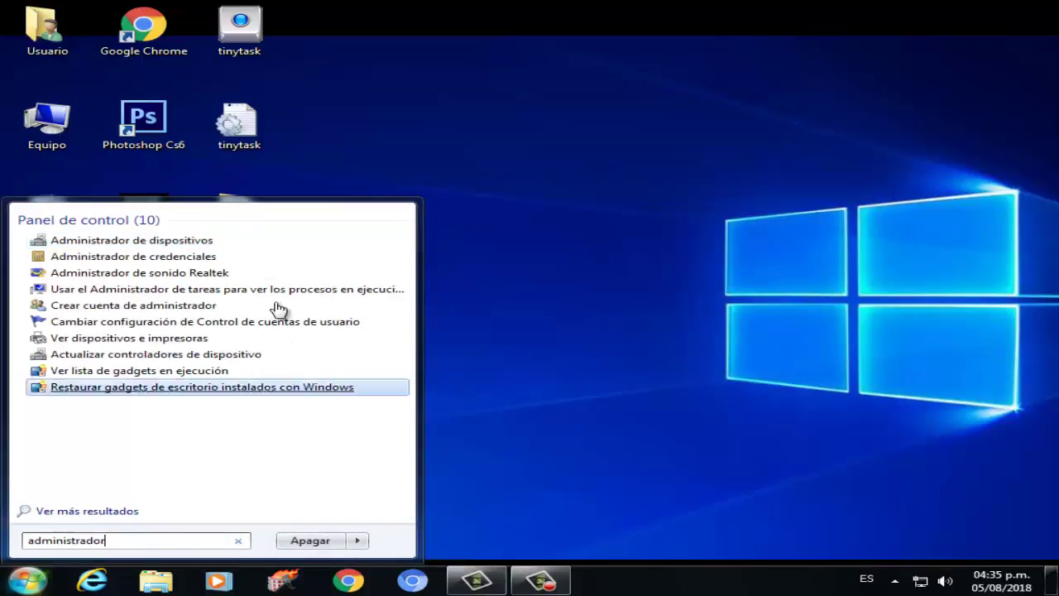
pyautogui.click(184, 240)
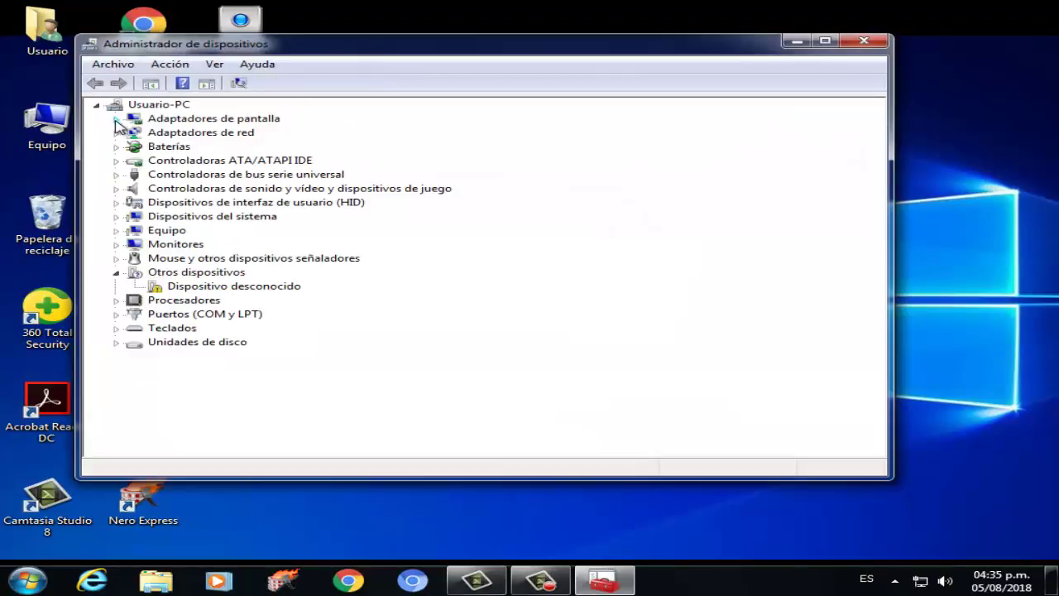
pyautogui.click(116, 120)
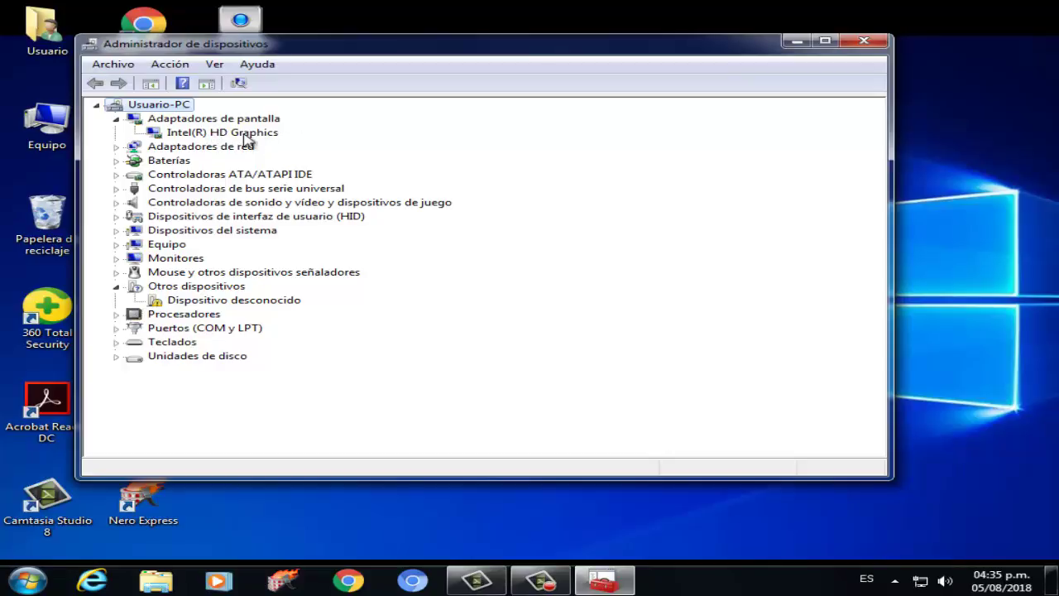
# - Bring up the driver update choices for the Intel(R) HD Graphics adapter, then dismiss them and close the device manager
pyautogui.click(188, 134)
pyautogui.rightClick(186, 133)
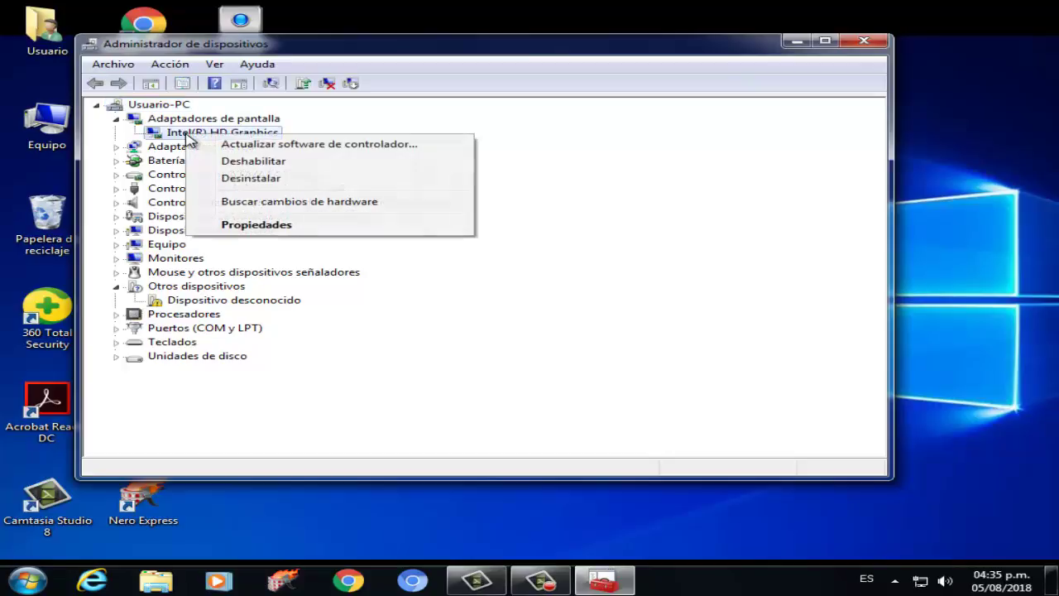
pyautogui.click(273, 144)
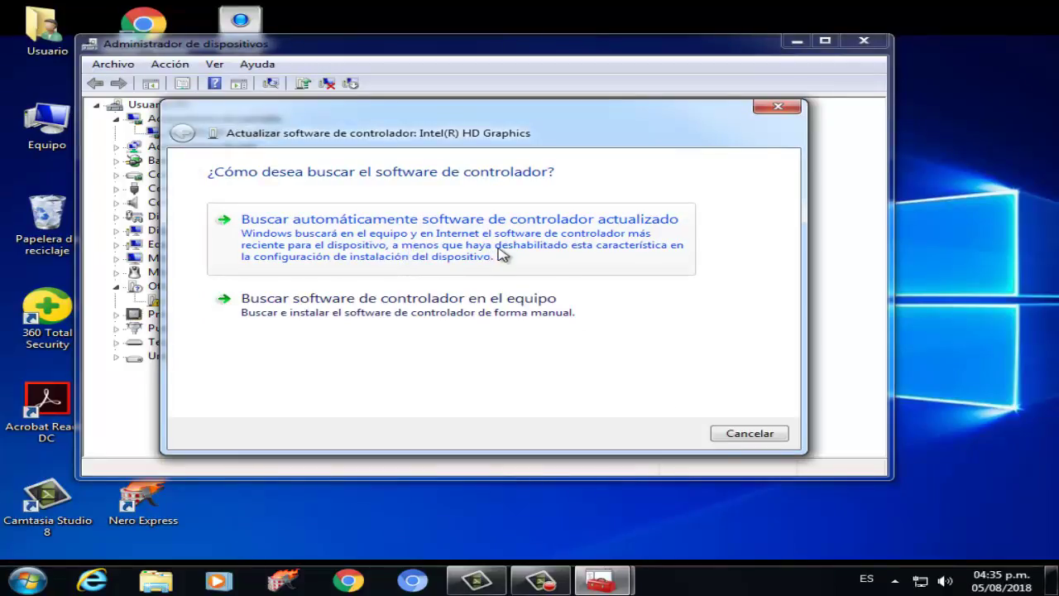
pyautogui.click(778, 110)
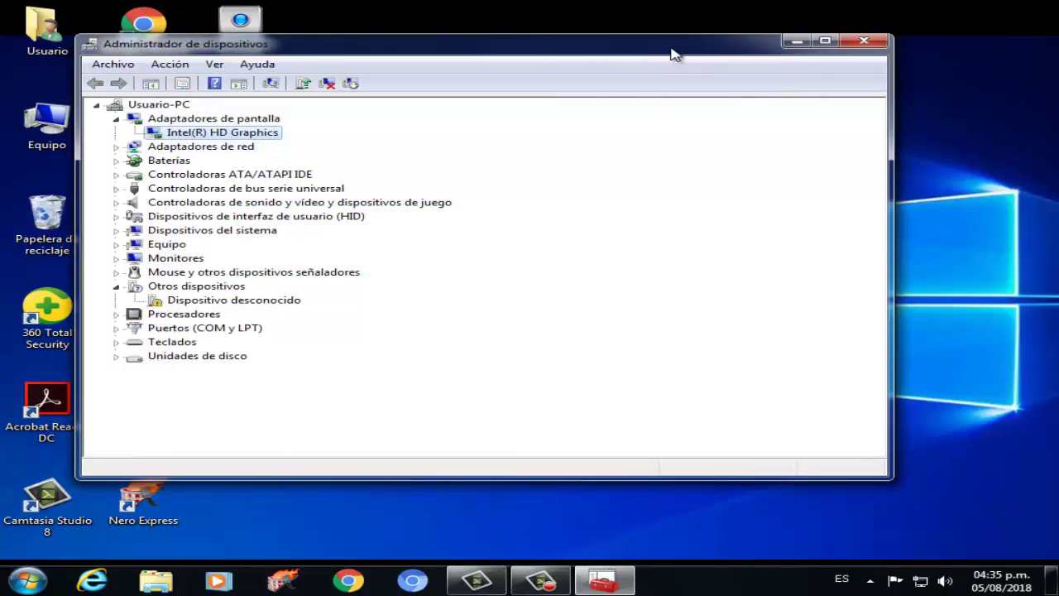
pyautogui.click(863, 43)
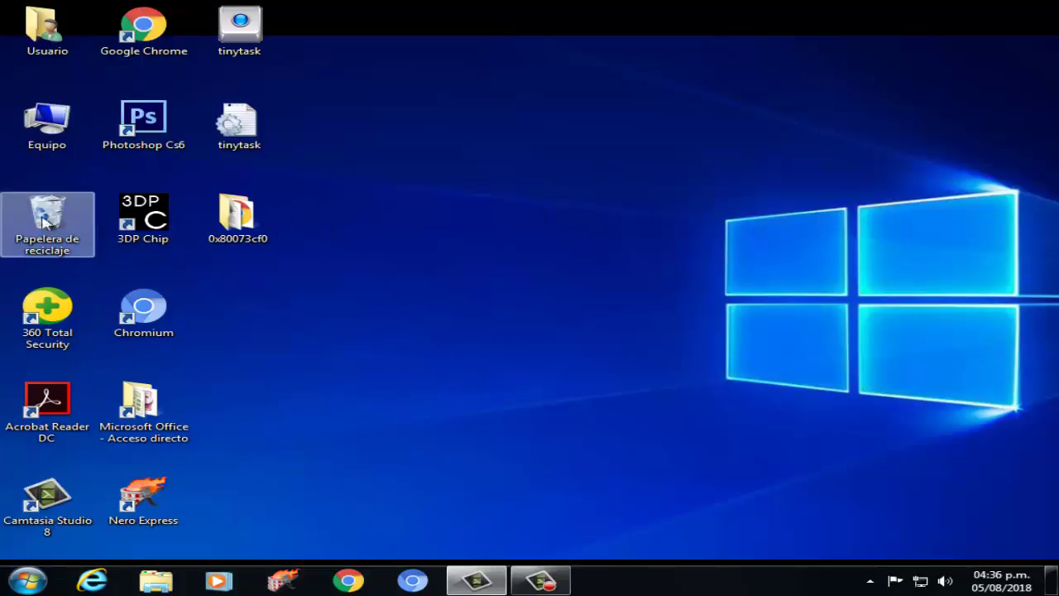
# - Open the file location of the 3DP Chip desktop shortcut
pyautogui.doubleClick(158, 220)
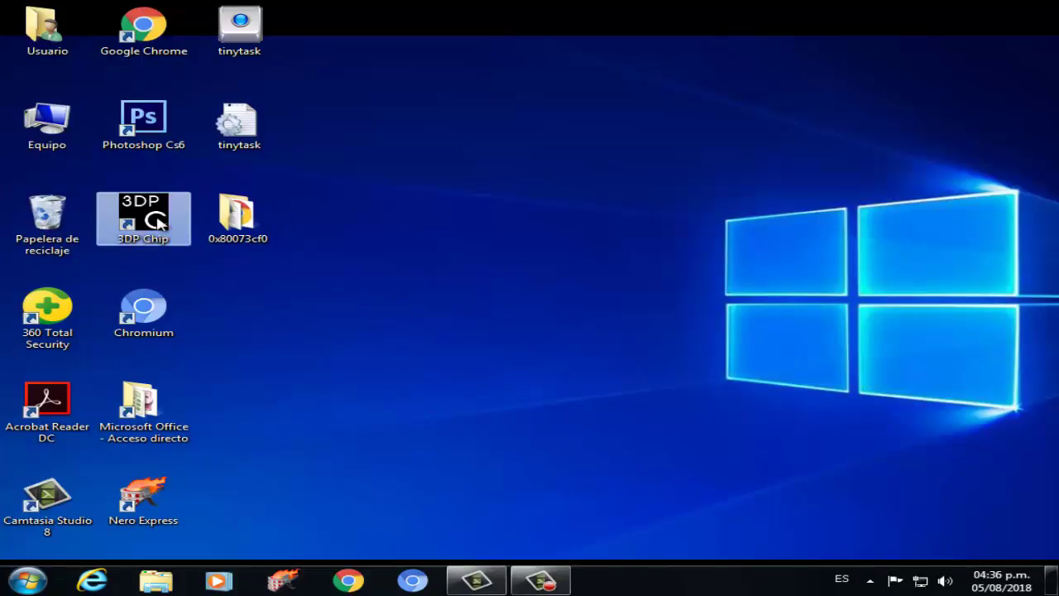
pyautogui.rightClick(159, 221)
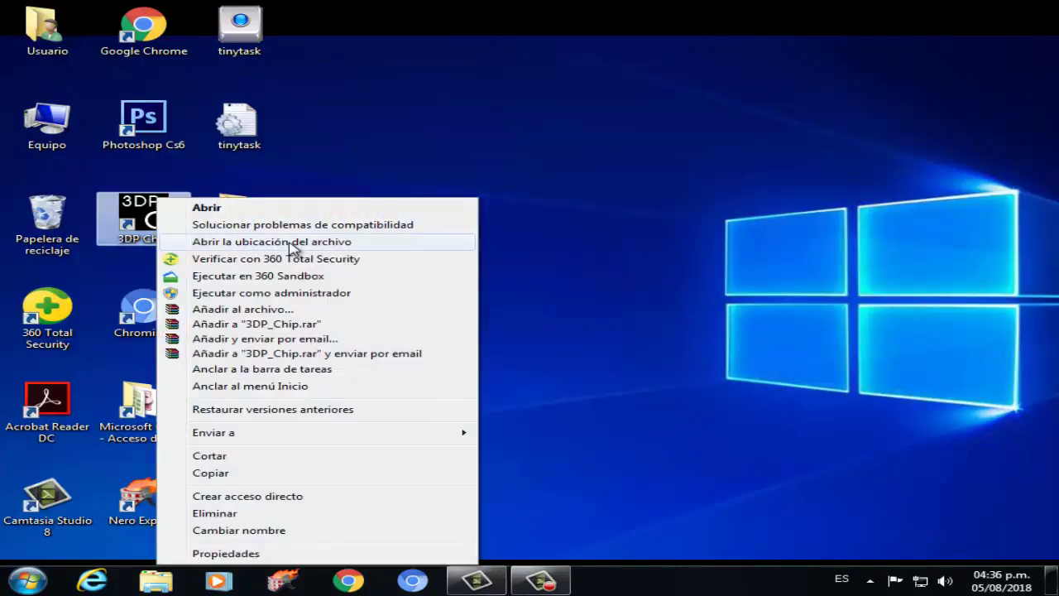
pyautogui.click(326, 244)
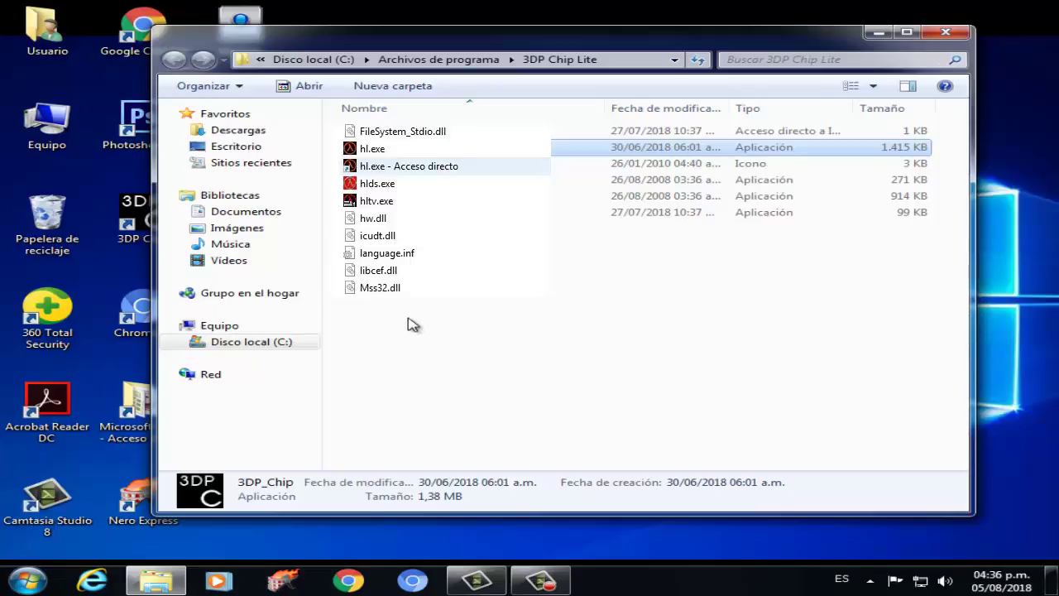
# - Open the compatibility properties of the uninst application and enable compatibility mode for Windows XP (Service Pack 3)
pyautogui.rightClick(734, 217)
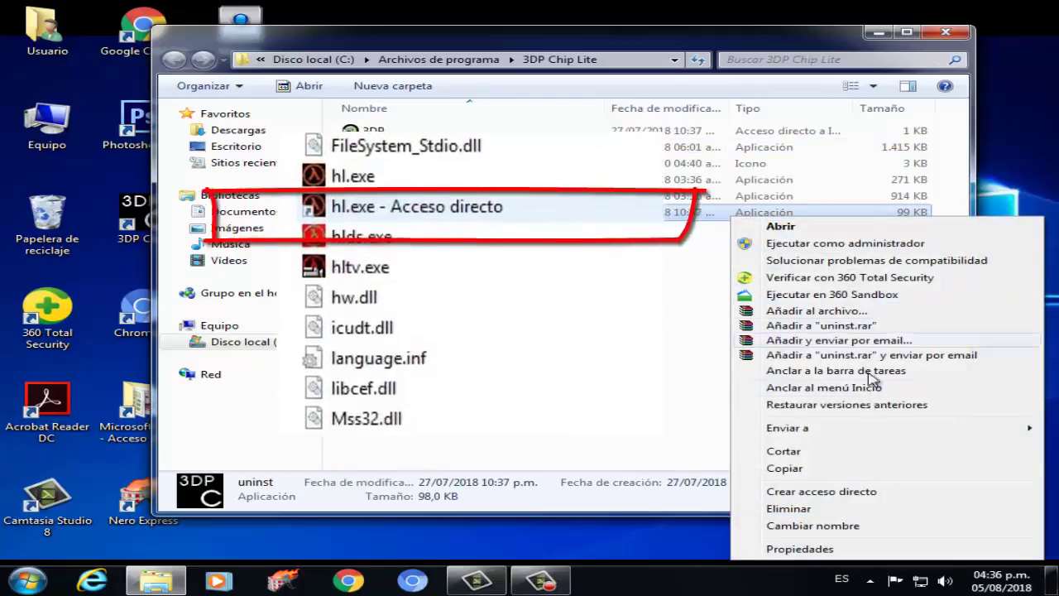
pyautogui.click(836, 549)
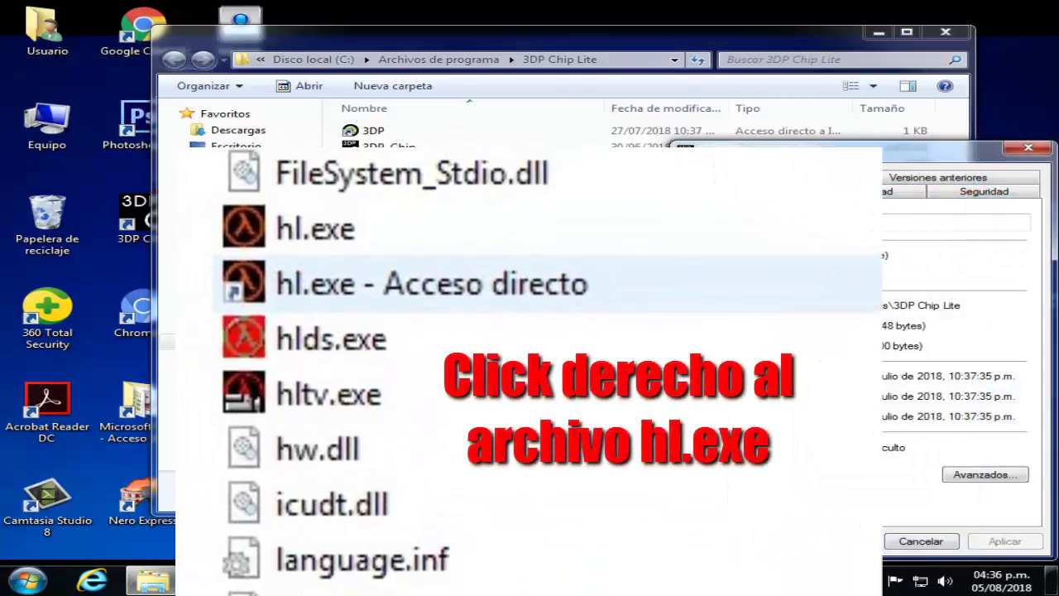
pyautogui.click(893, 195)
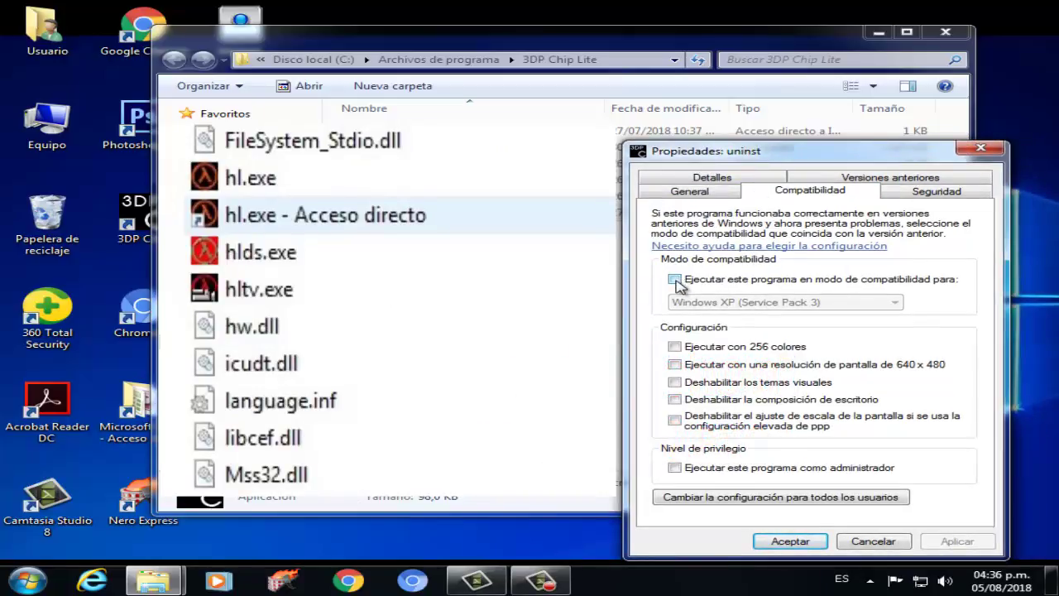
pyautogui.click(675, 280)
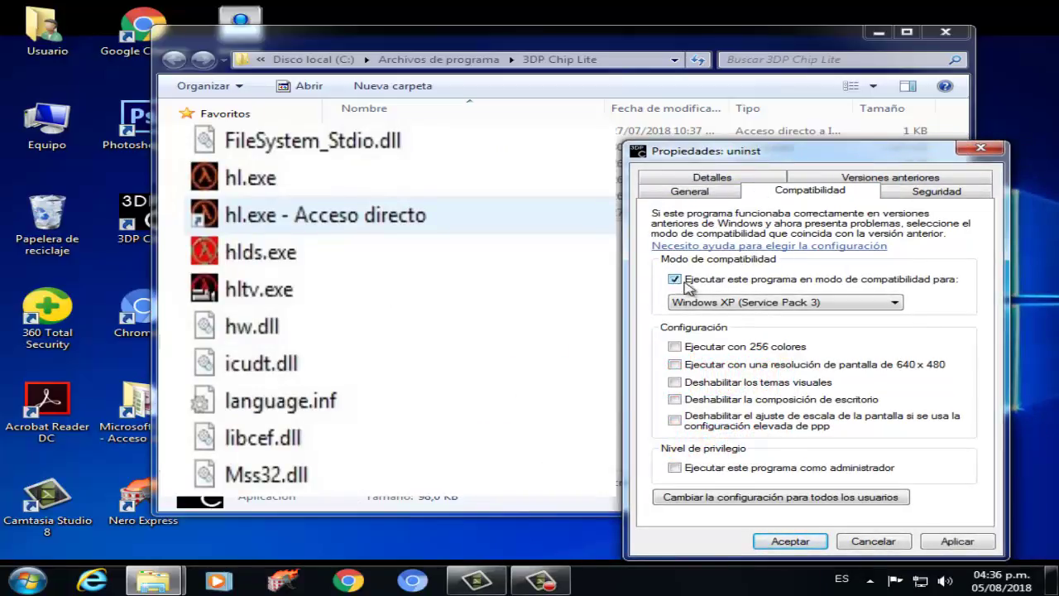
pyautogui.click(754, 304)
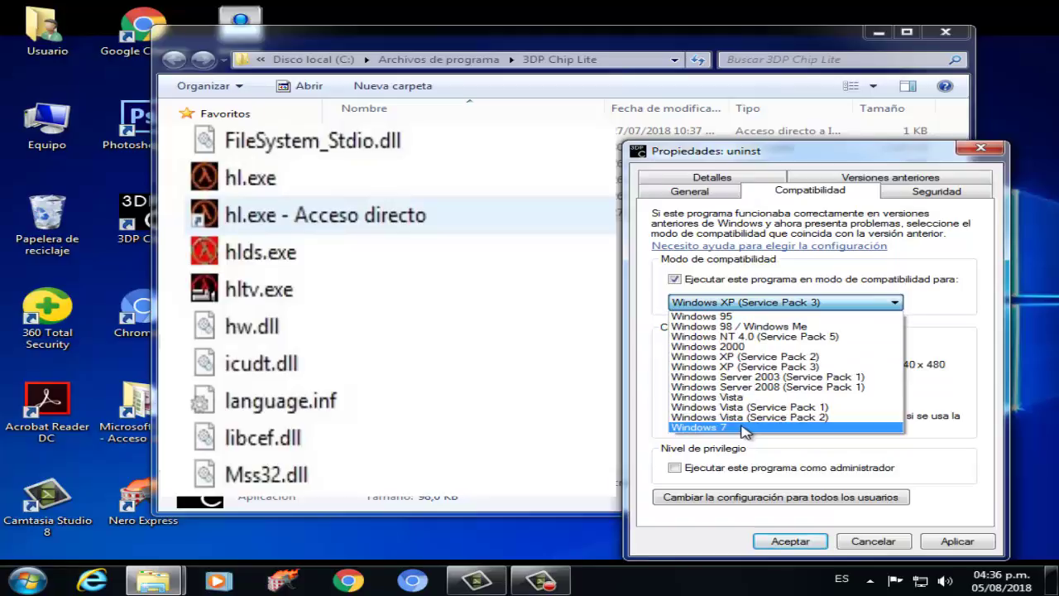
pyautogui.click(761, 287)
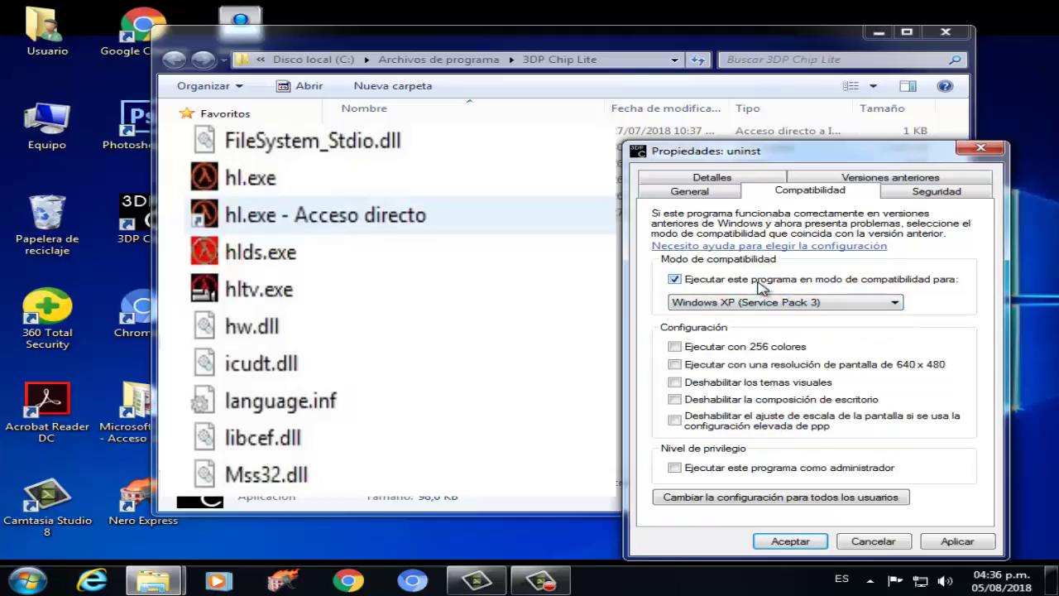
pyautogui.click(746, 304)
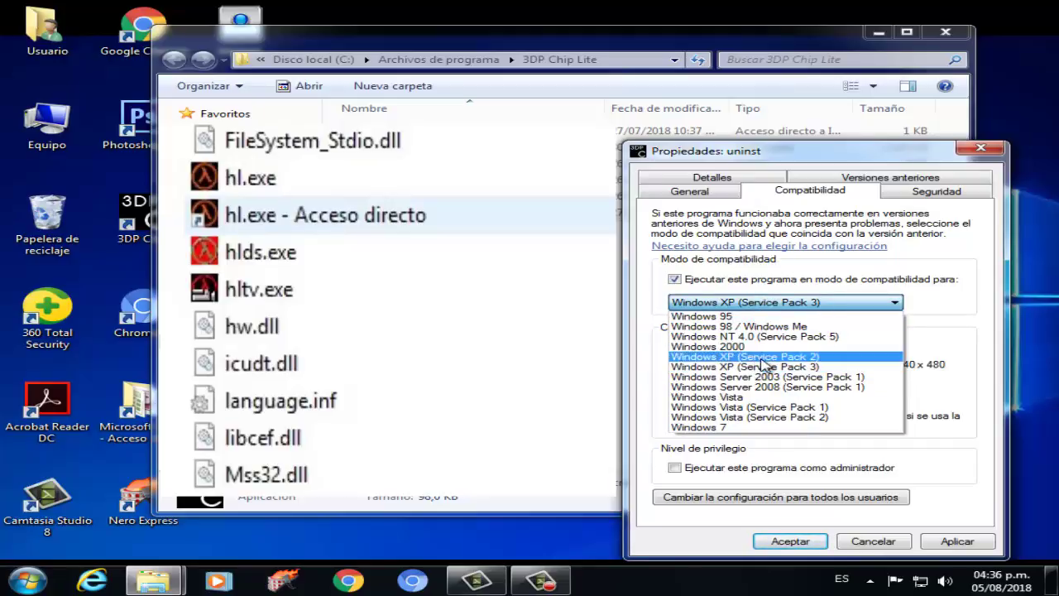
pyautogui.click(776, 267)
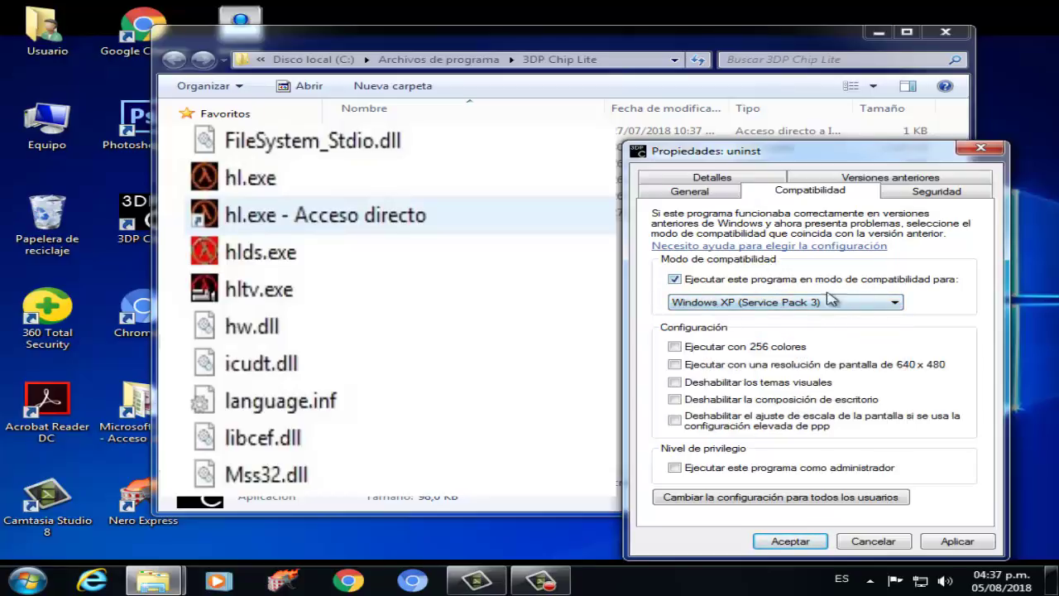
# - Enable running uninst as administrator, then discard the property changes and close the 3DP Chip Lite folder
pyautogui.click(676, 468)
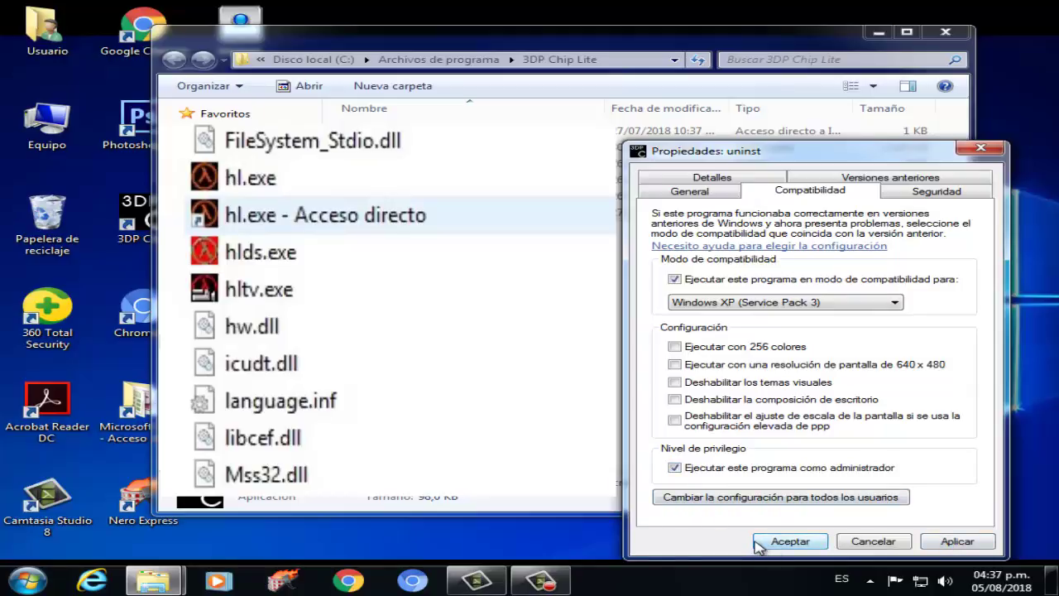
pyautogui.moveTo(769, 161)
pyautogui.mouseDown()
pyautogui.moveTo(772, 169)
pyautogui.moveTo(758, 147)
pyautogui.mouseUp()
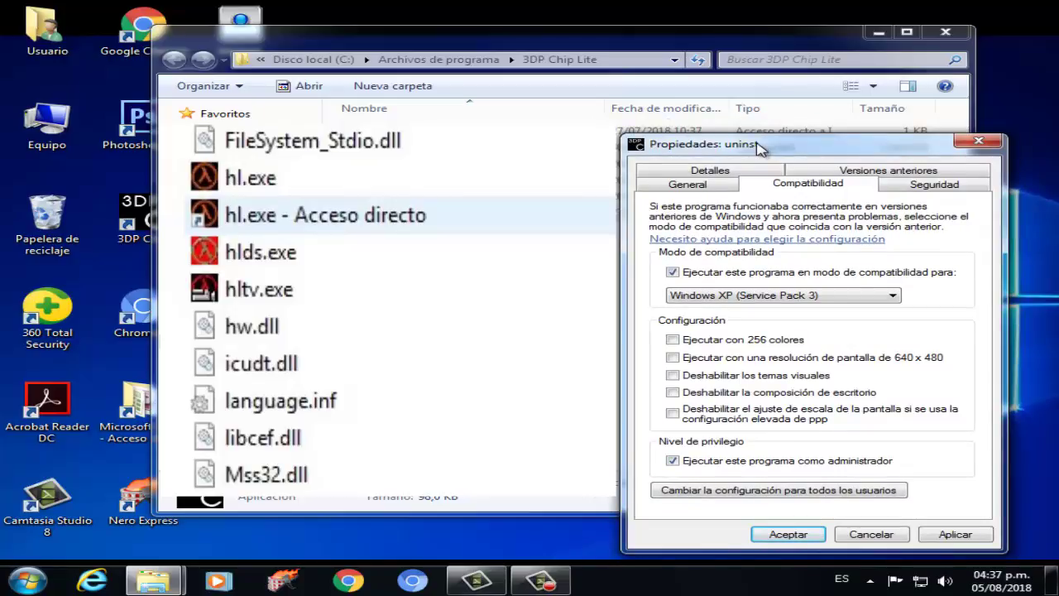
pyautogui.moveTo(747, 146); pyautogui.dragTo(722, 153)
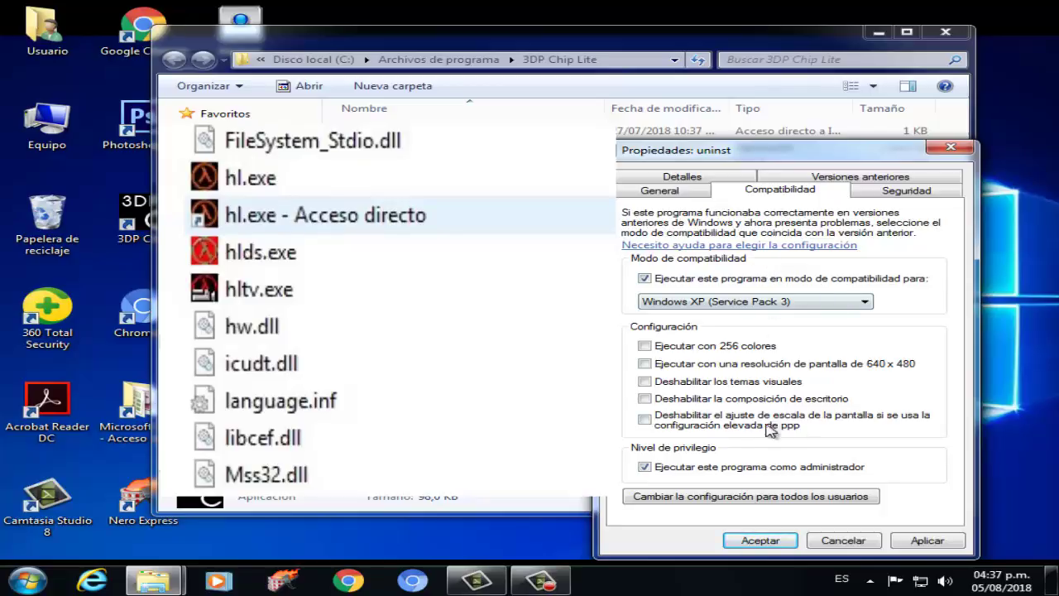
pyautogui.click(848, 539)
pyautogui.click(945, 32)
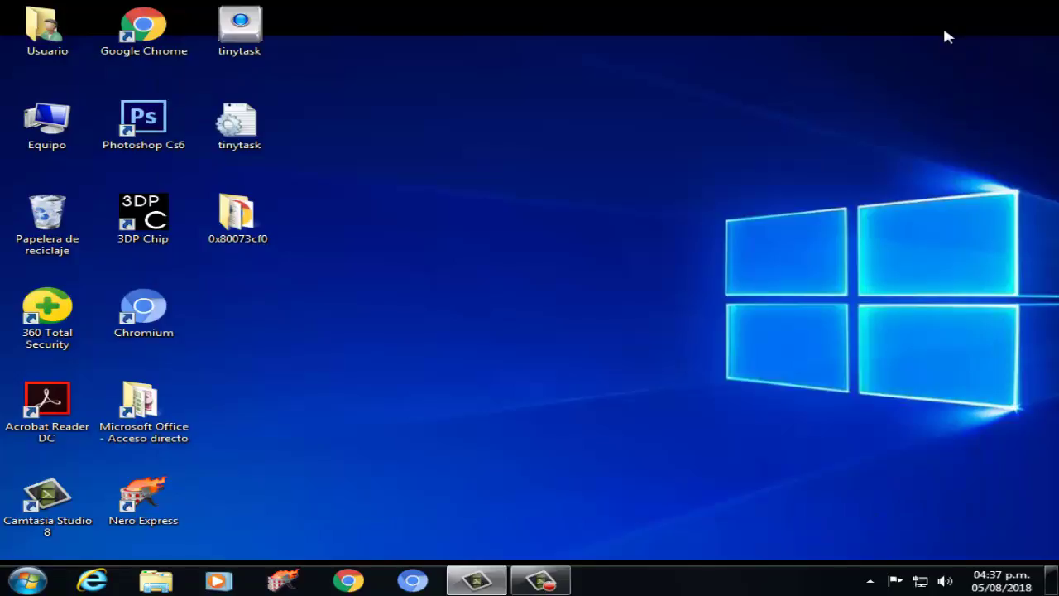
# - Open the computer's advanced system properties and bring up the Data Execution Prevention settings under the performance options
pyautogui.click(28, 580)
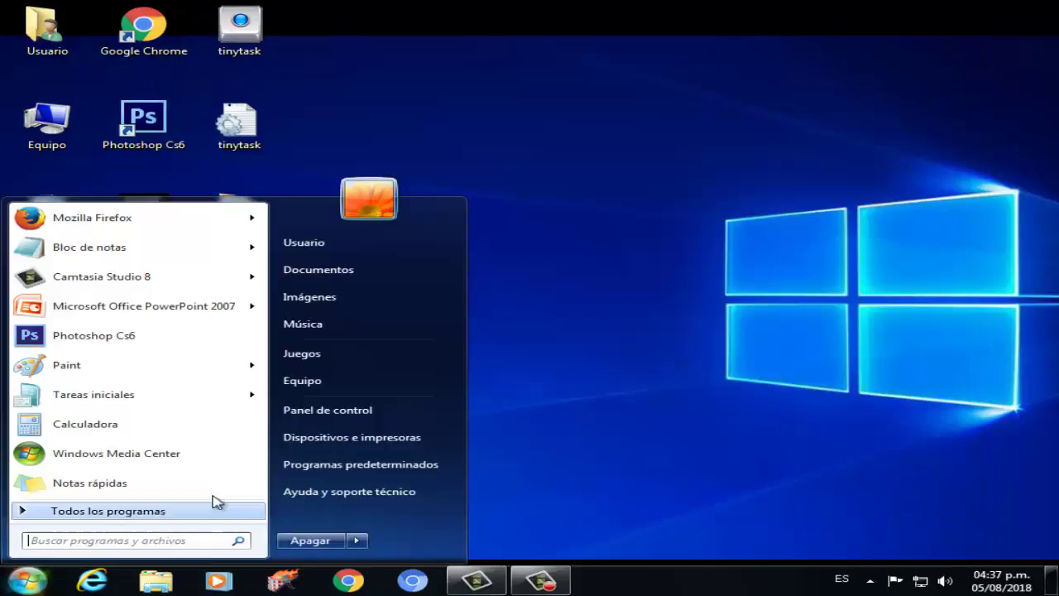
pyautogui.rightClick(318, 392)
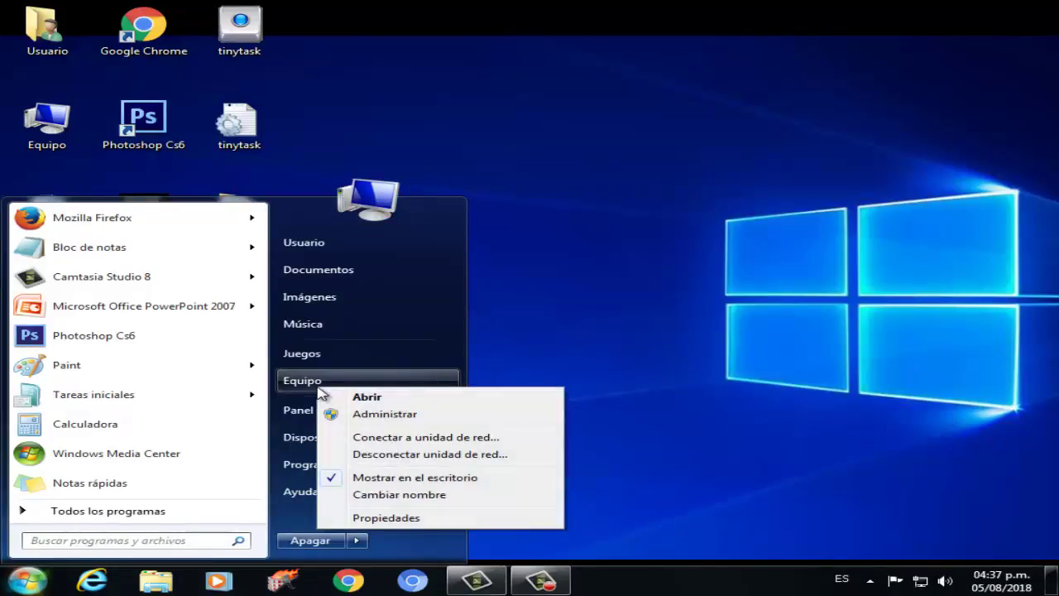
pyautogui.click(415, 520)
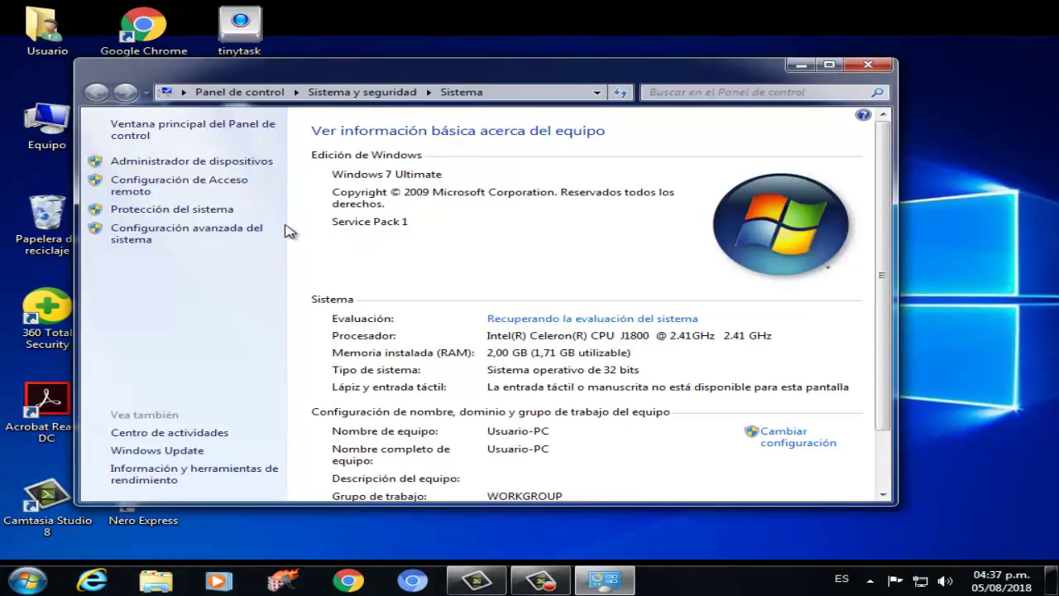
pyautogui.click(196, 234)
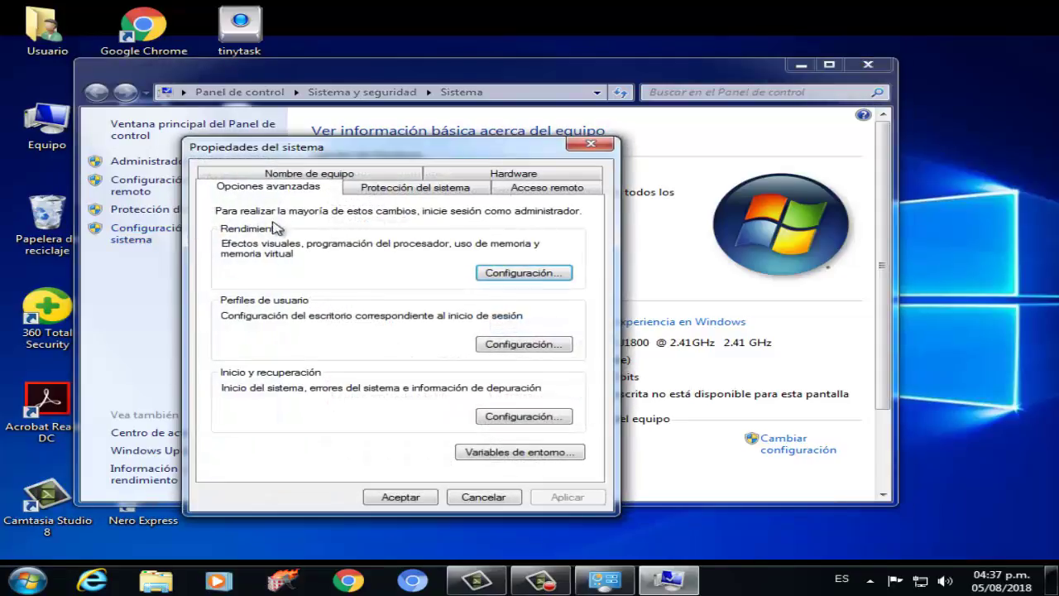
pyautogui.click(504, 274)
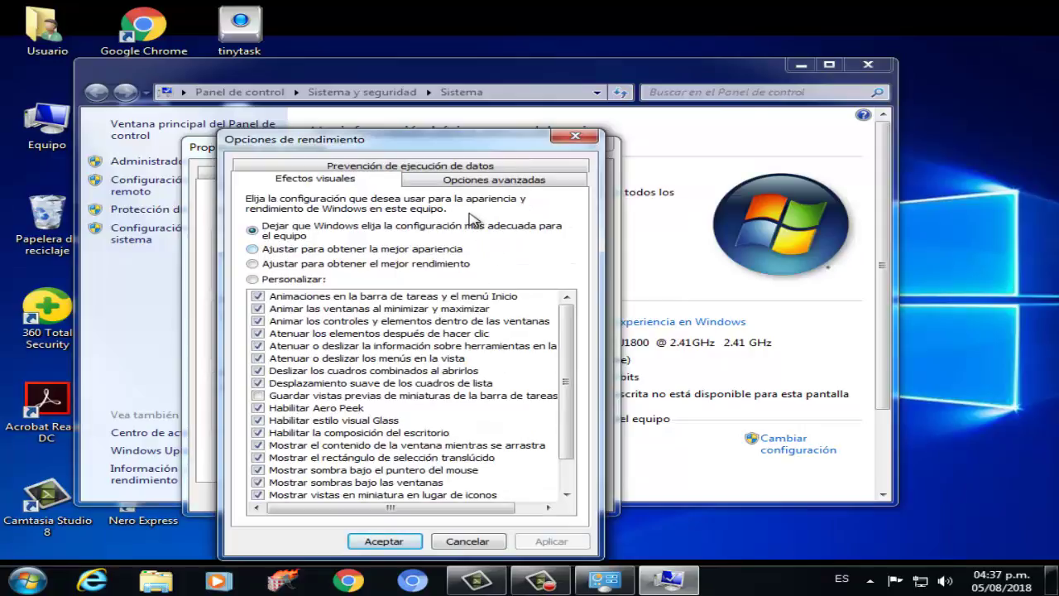
pyautogui.click(390, 168)
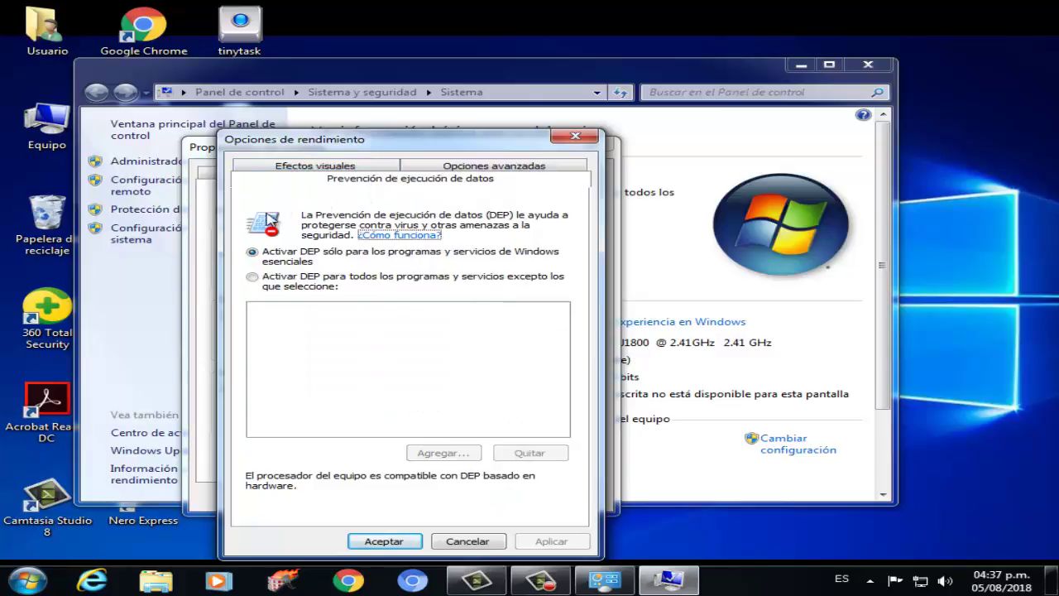
# - Set DEP to cover all programs except selected ones and browse Archivos de programa on drive C: for an executable to exempt
pyautogui.click(253, 278)
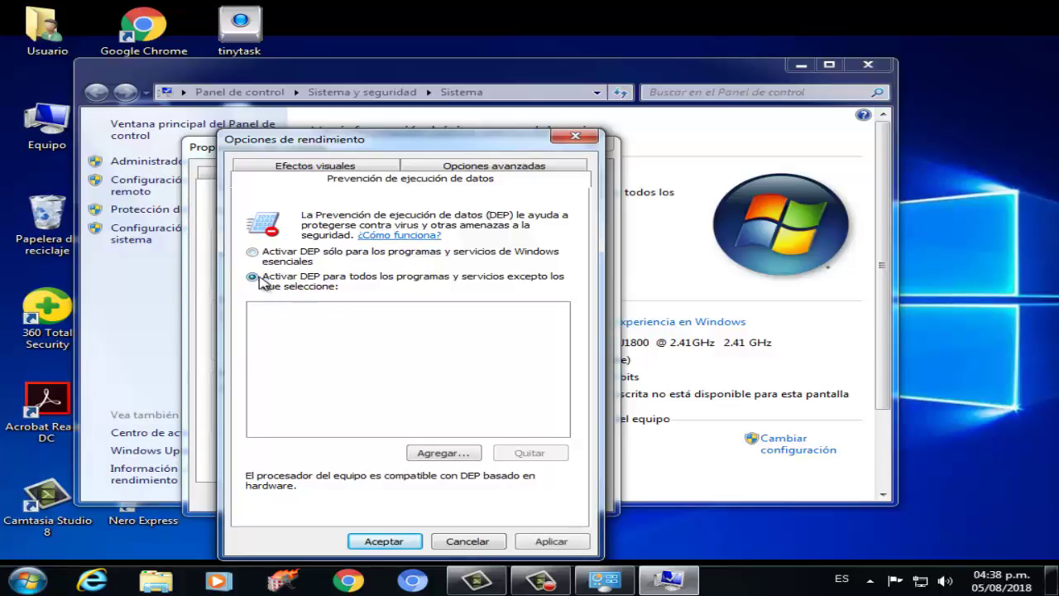
pyautogui.click(465, 454)
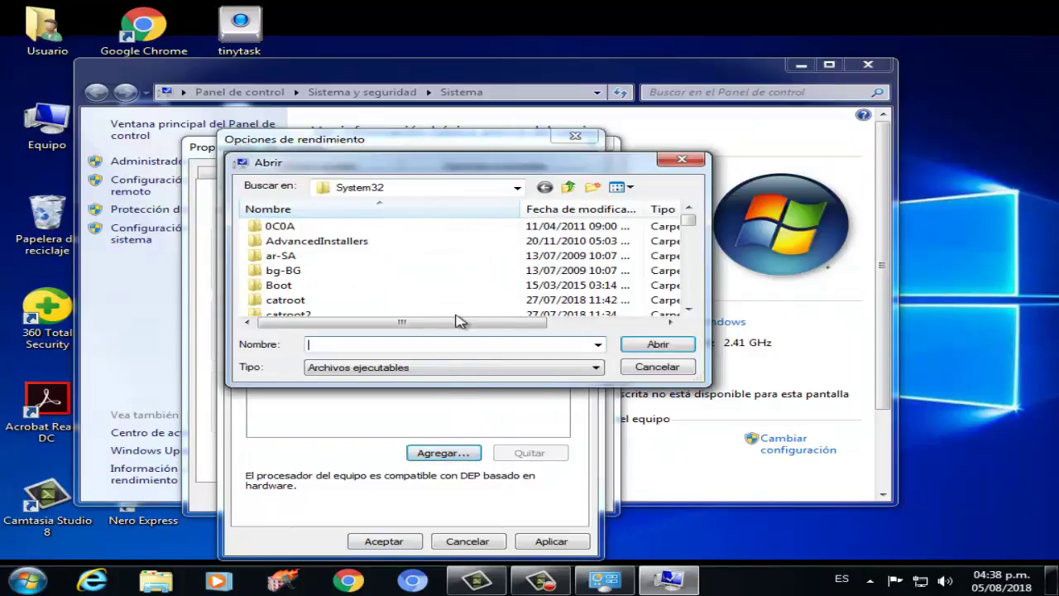
pyautogui.click(517, 188)
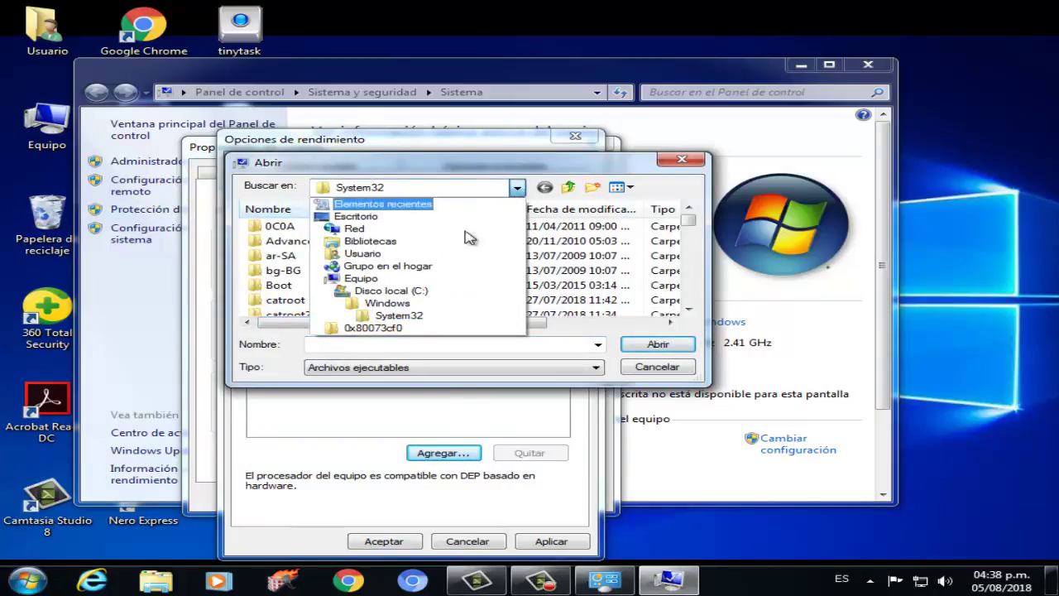
pyautogui.click(406, 293)
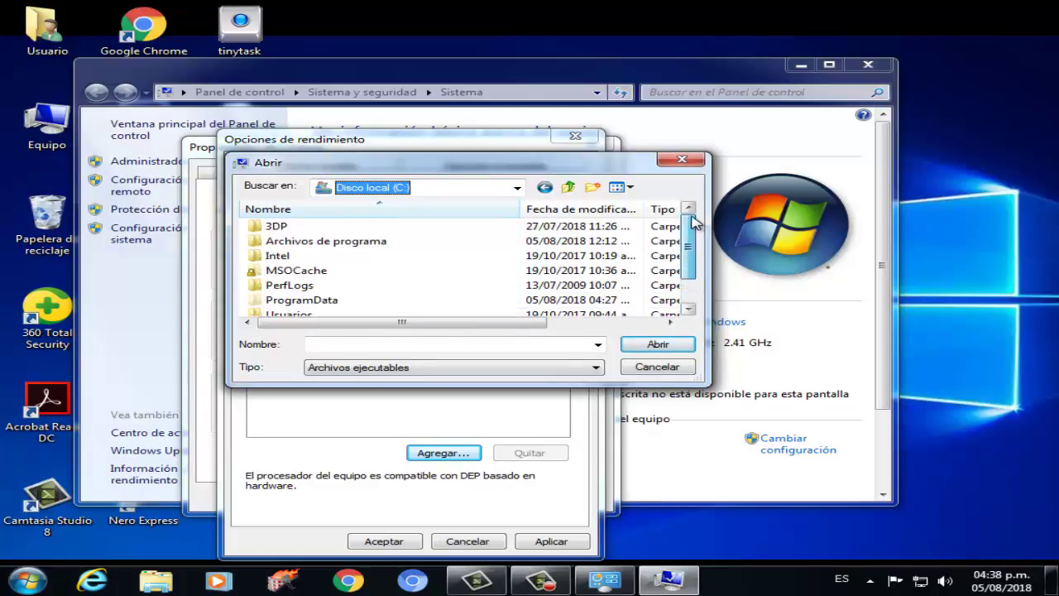
pyautogui.doubleClick(373, 244)
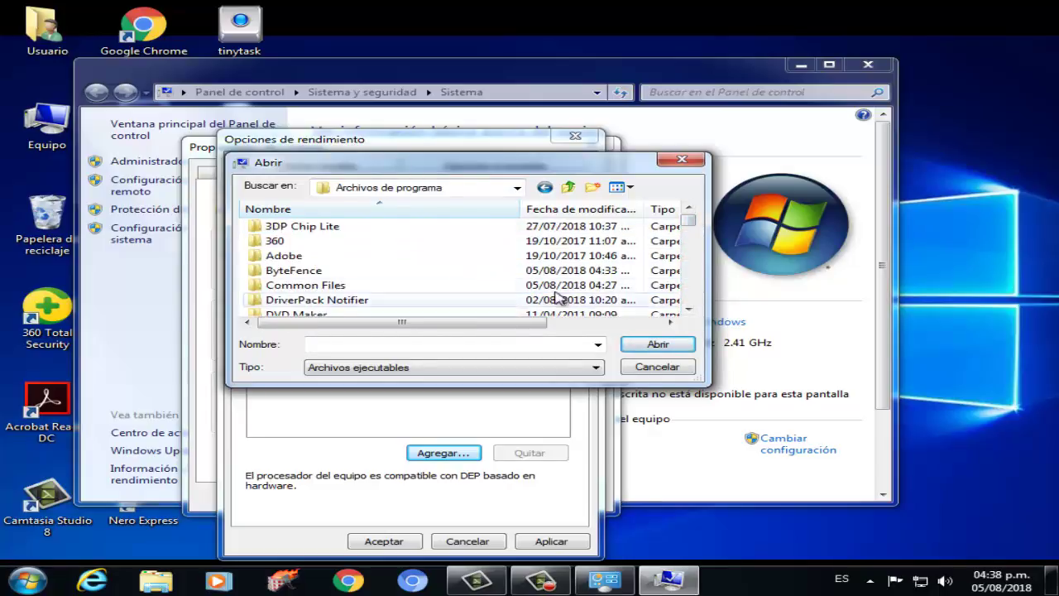
pyautogui.moveTo(691, 228)
pyautogui.mouseDown()
pyautogui.moveTo(693, 277)
pyautogui.moveTo(702, 228)
pyautogui.mouseUp()
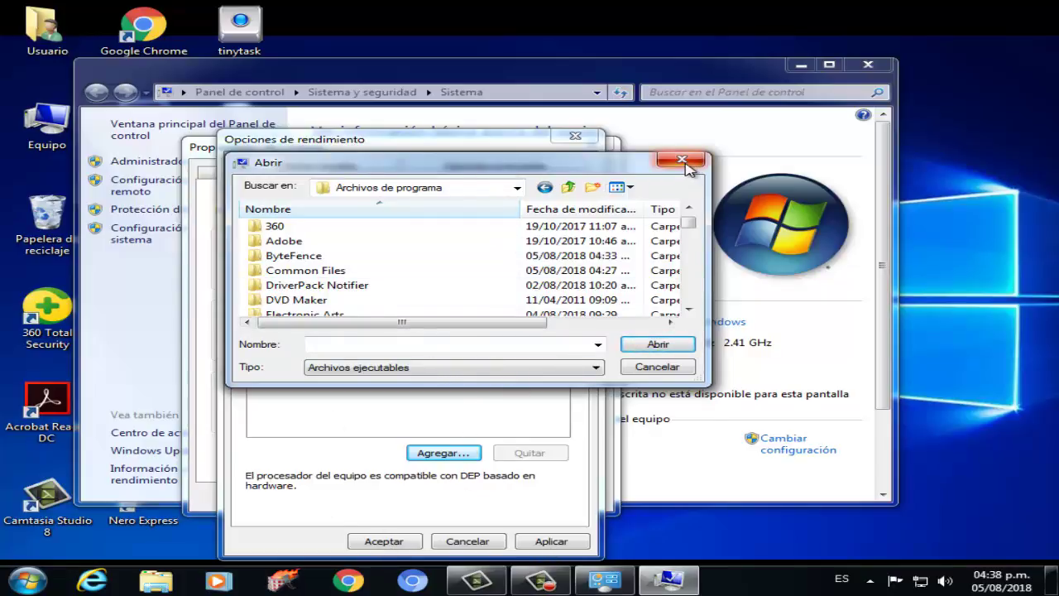
pyautogui.click(659, 367)
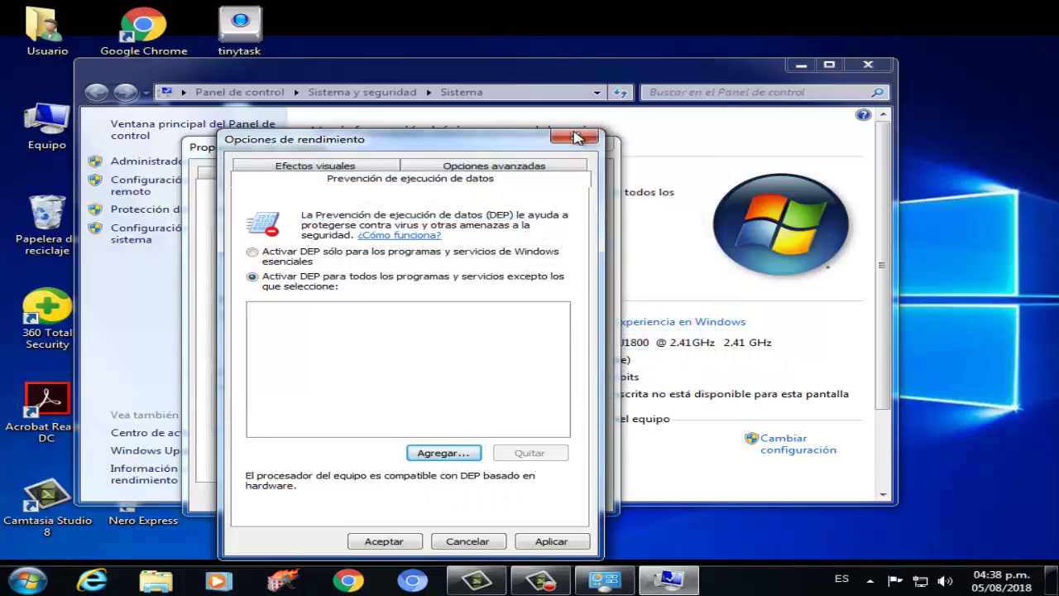
# - Close the performance options and system properties without saving, and close the system information window
pyautogui.click(575, 135)
pyautogui.click(484, 497)
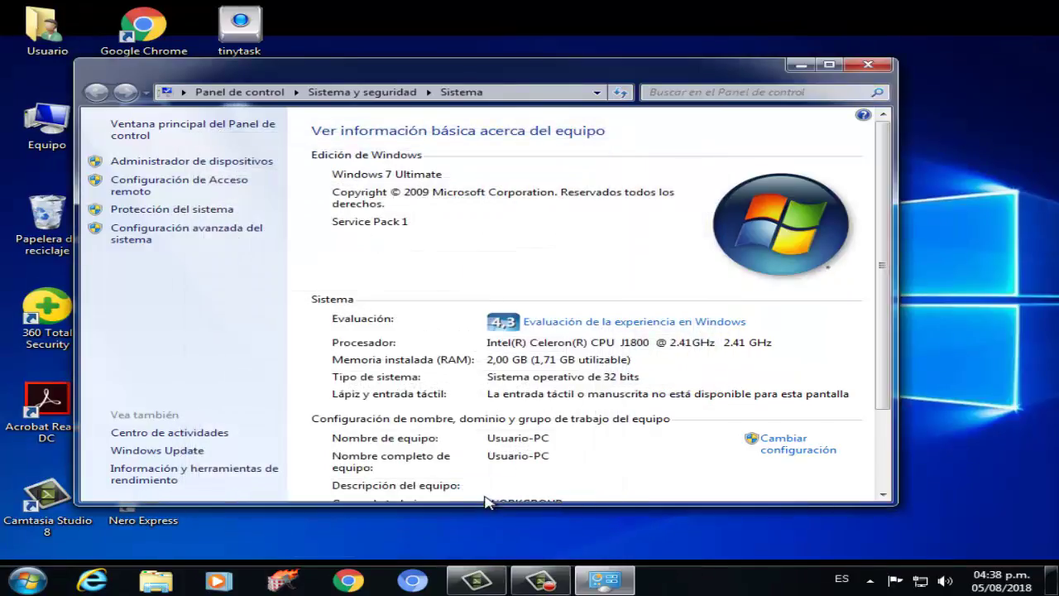
pyautogui.click(870, 67)
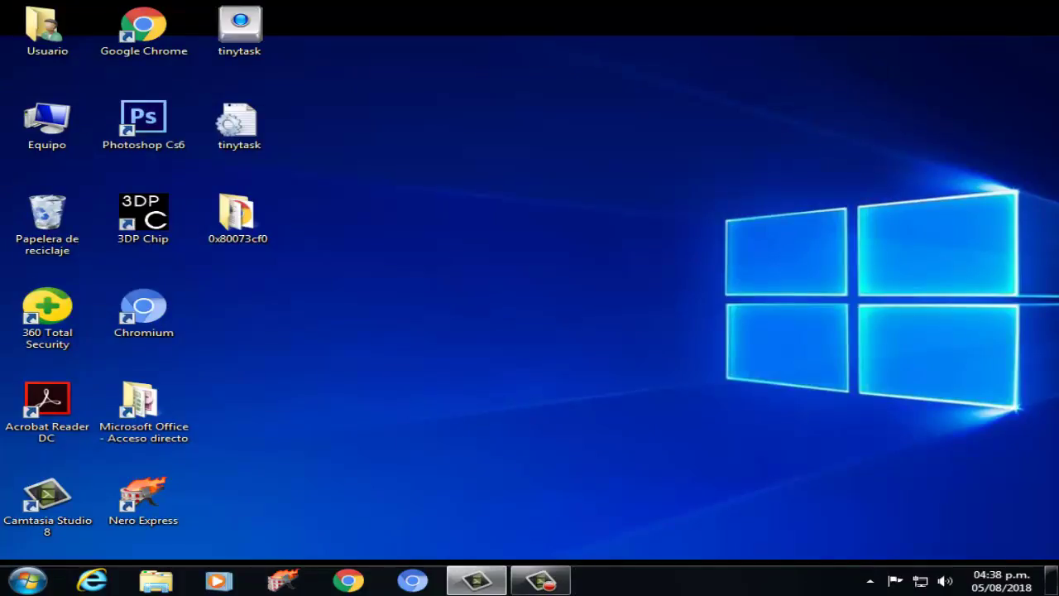